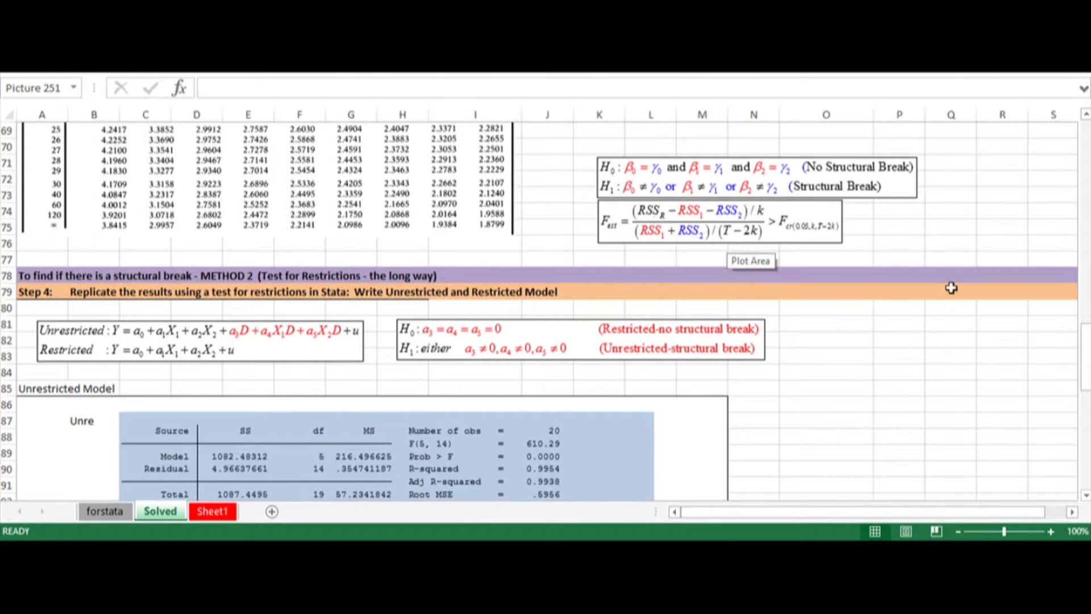
Step: Scroll the Solved sheet back to row 1, showing the 20-observation data and trendline scatter plot
drag(1087, 364, 1086, 168)
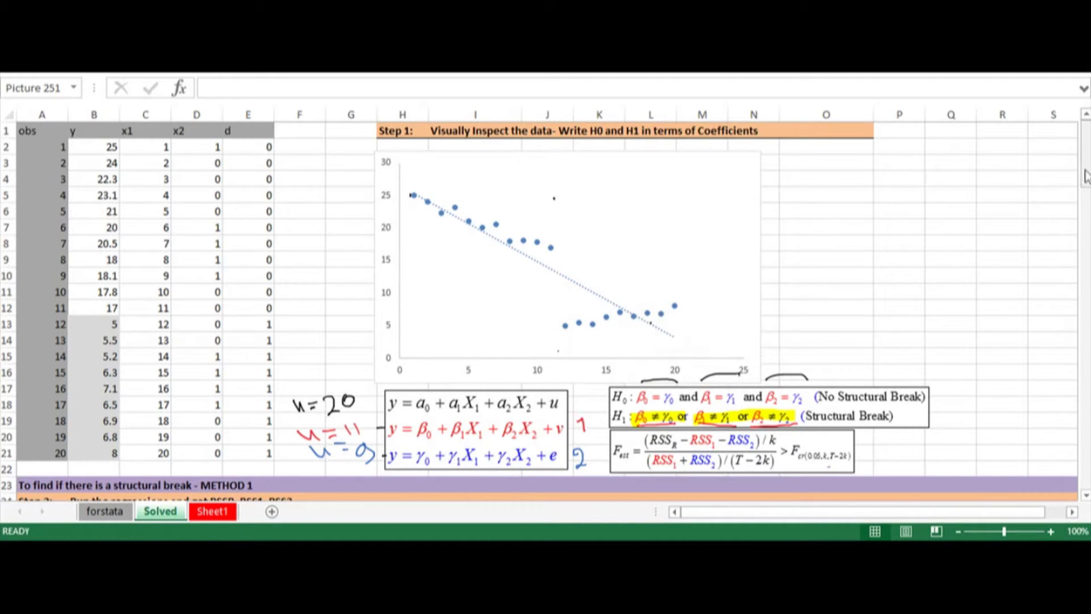
Step: Scroll down to Step 4 at row 79, showing the unrestricted and restricted Stata output pictures
drag(1086, 173, 1086, 410)
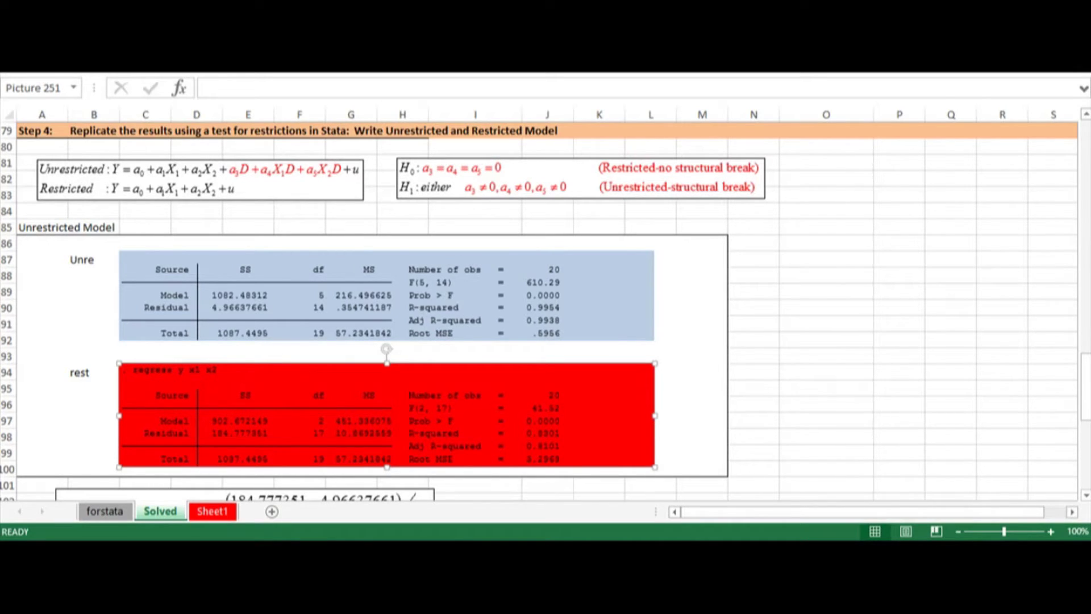
Step: Run 'regress y x1 x2' from the Stata do-file, getting residual SS 184.777351, then open the Data Editor
mouse_move(251, 548)
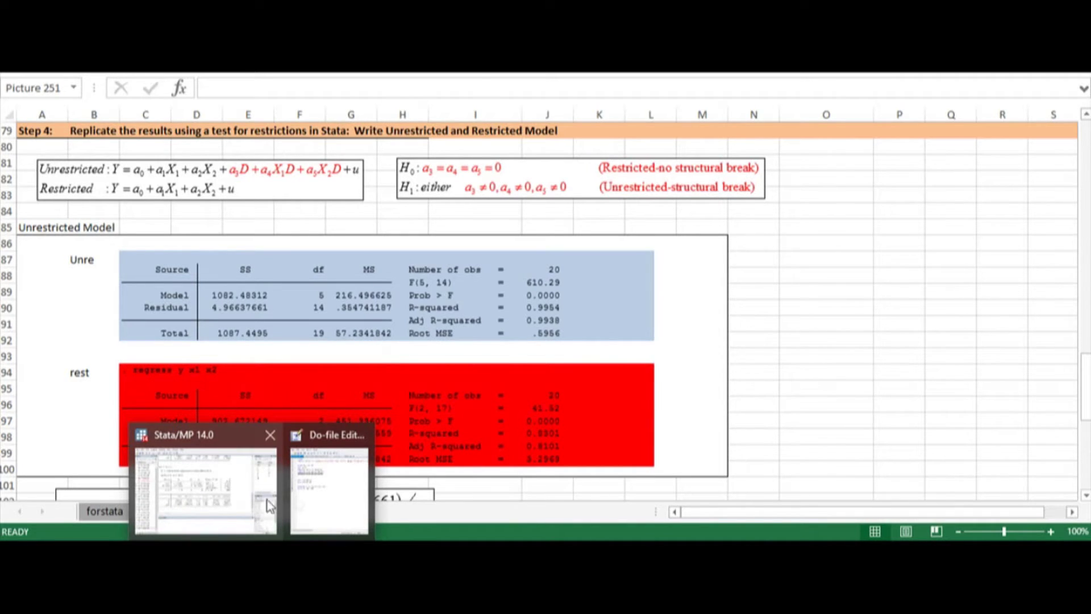
click(312, 502)
mouse_move(253, 537)
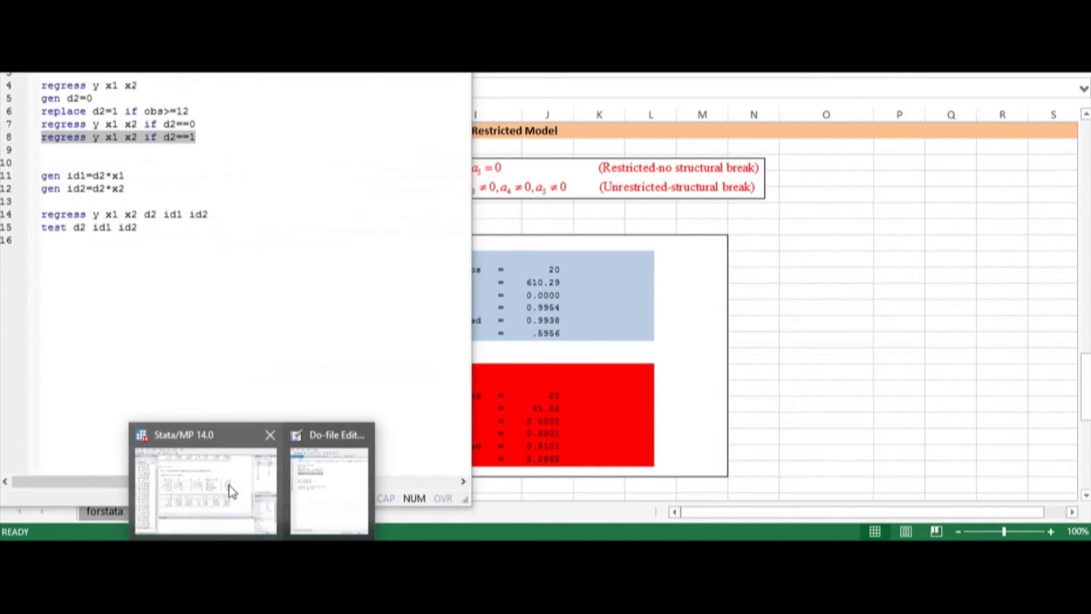
click(231, 490)
drag(144, 140, 44, 140)
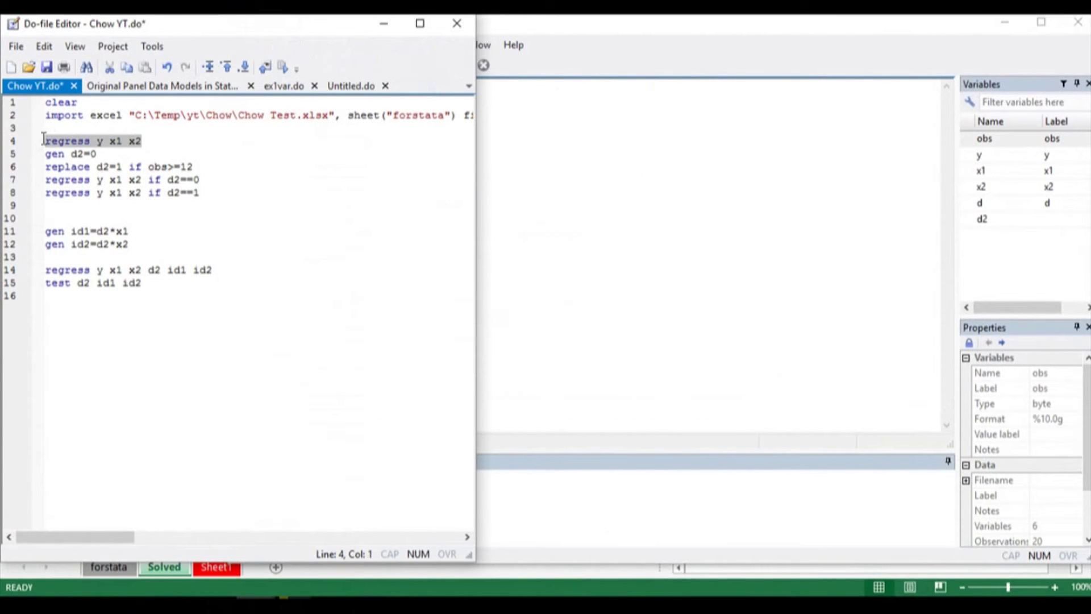
click(283, 68)
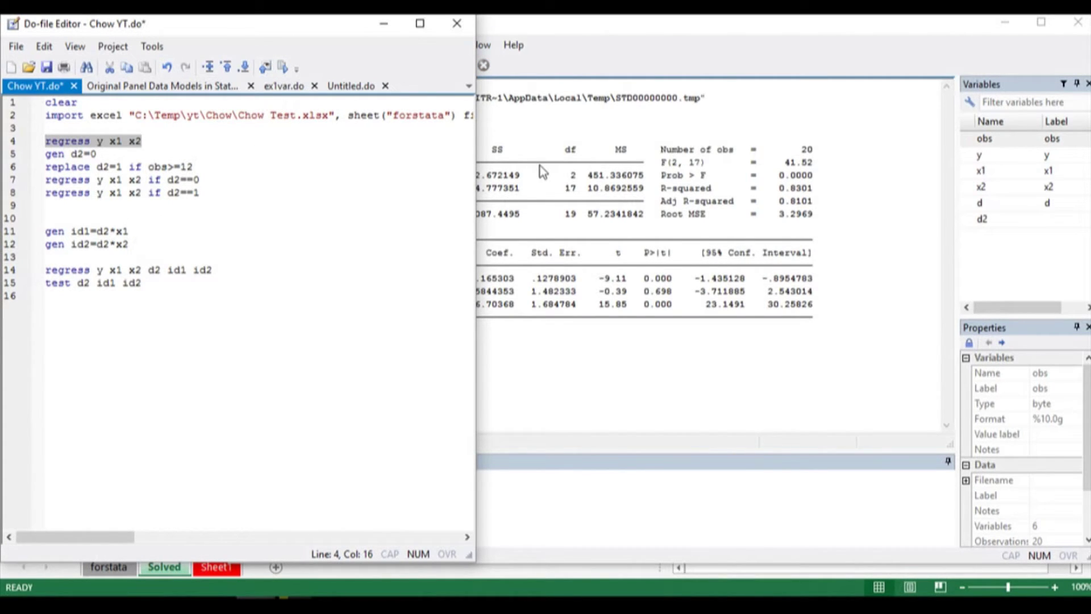
click(543, 171)
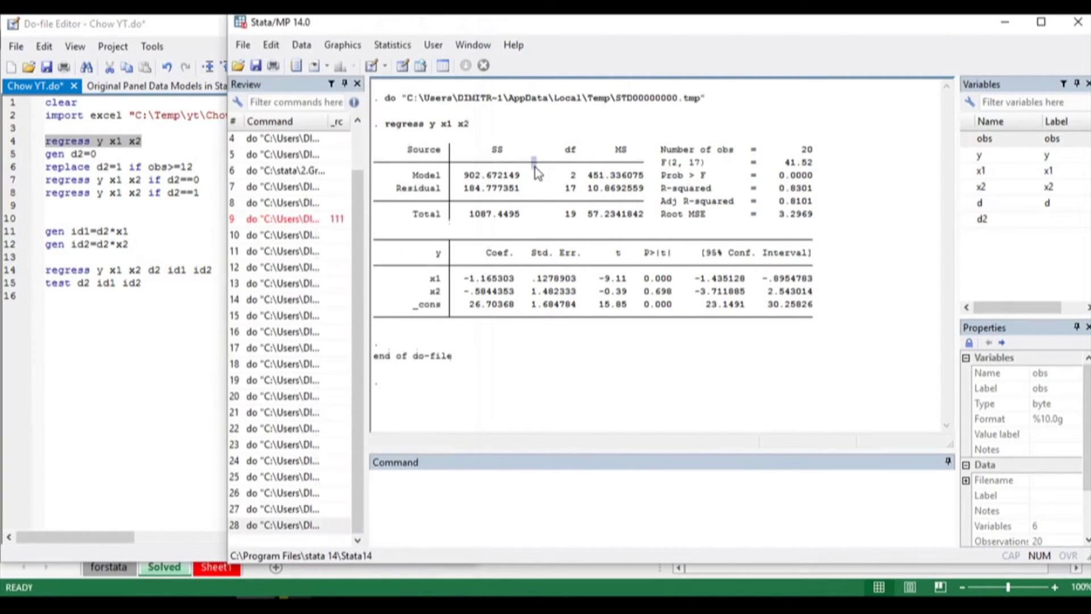
click(402, 66)
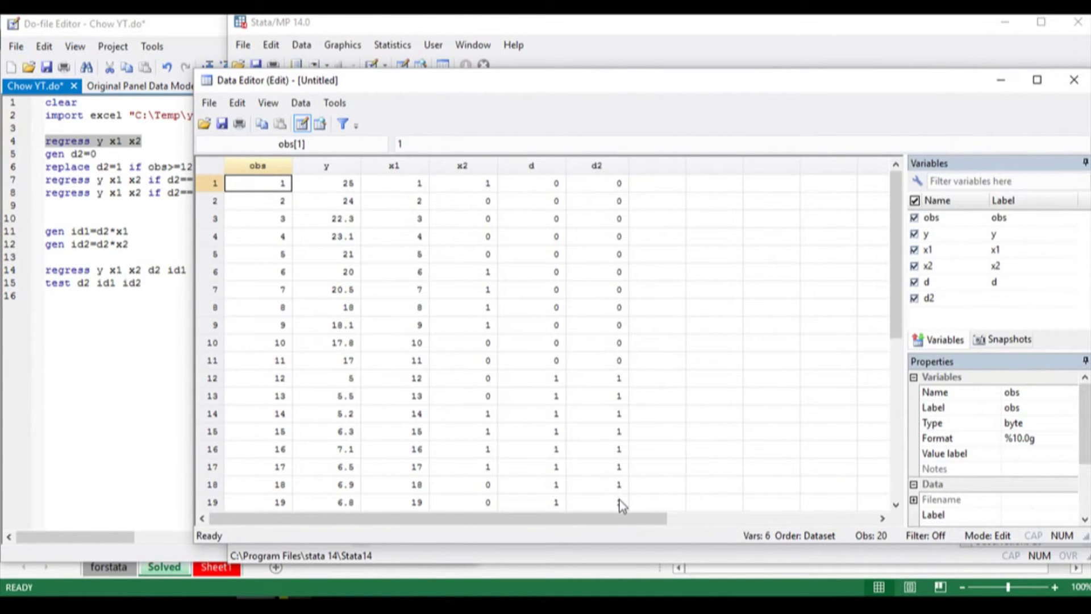
Step: Run the two gen commands creating id1 and id2 as d2 times x1 and x2
click(135, 230)
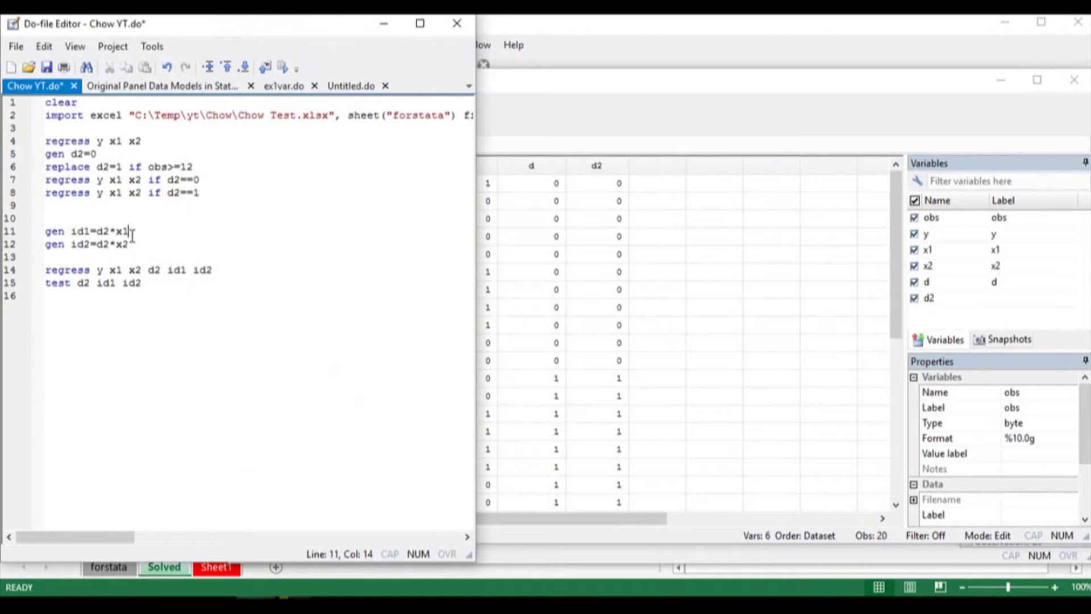
drag(88, 234, 42, 232)
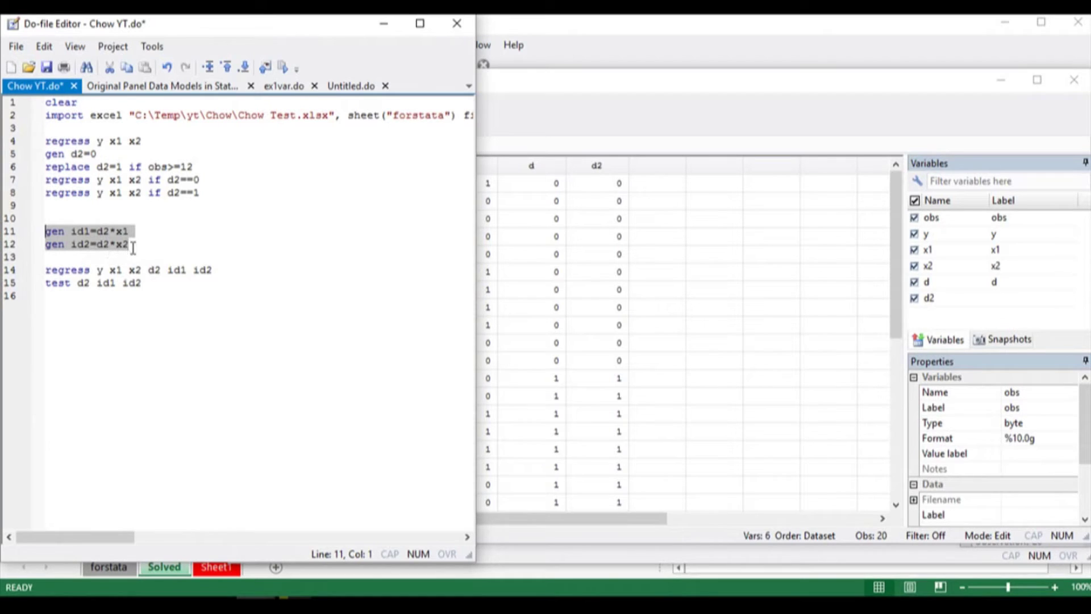
click(281, 68)
Step: Confirm id1 is zero through observation 11 and equals x1 from observation 12, then close the Data Editor
click(698, 243)
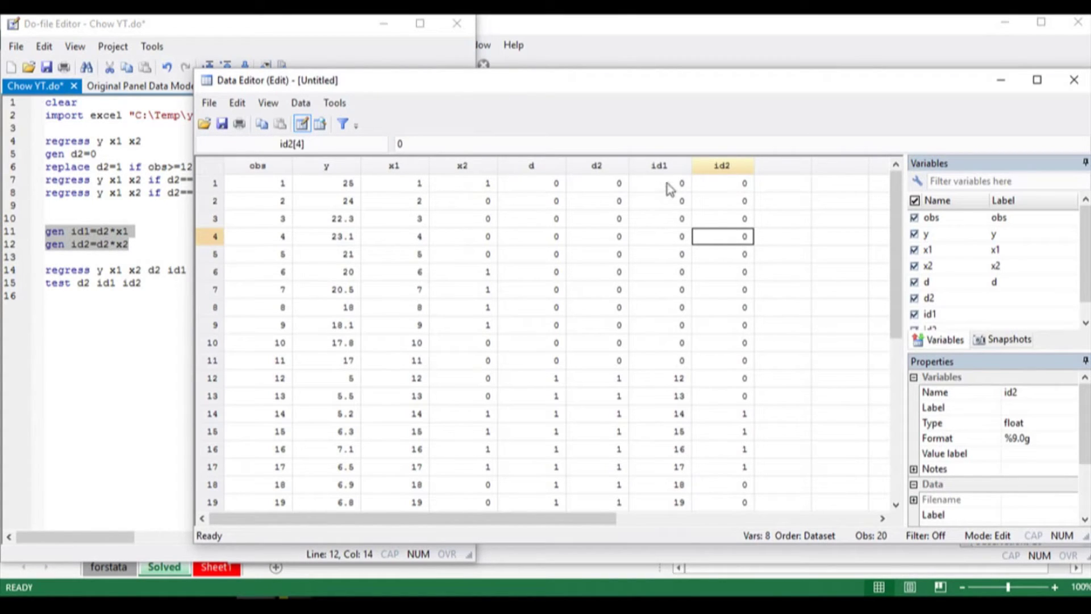
drag(671, 188, 678, 363)
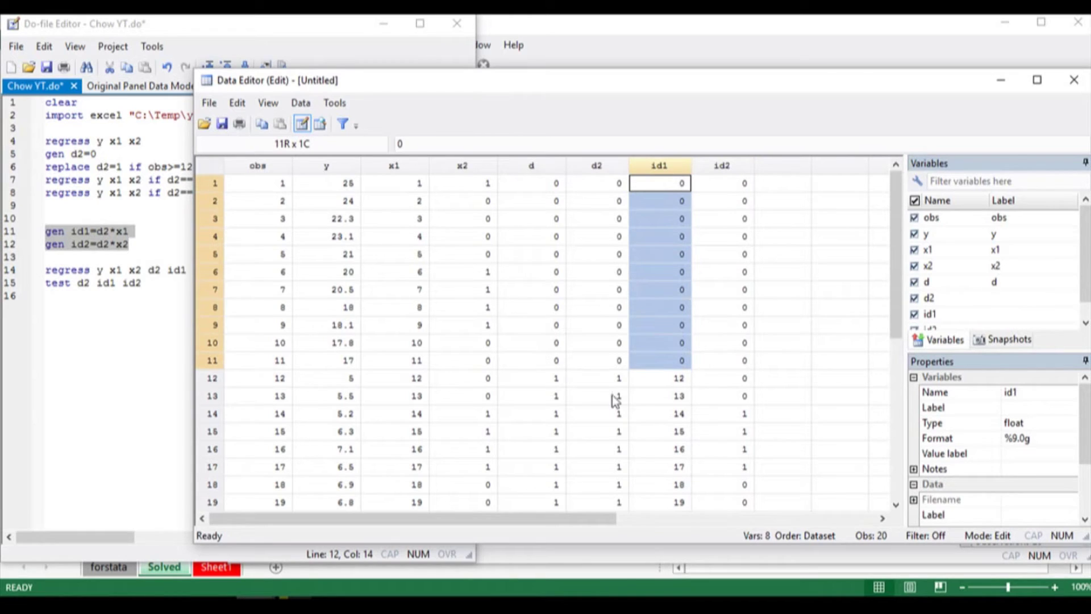
click(667, 382)
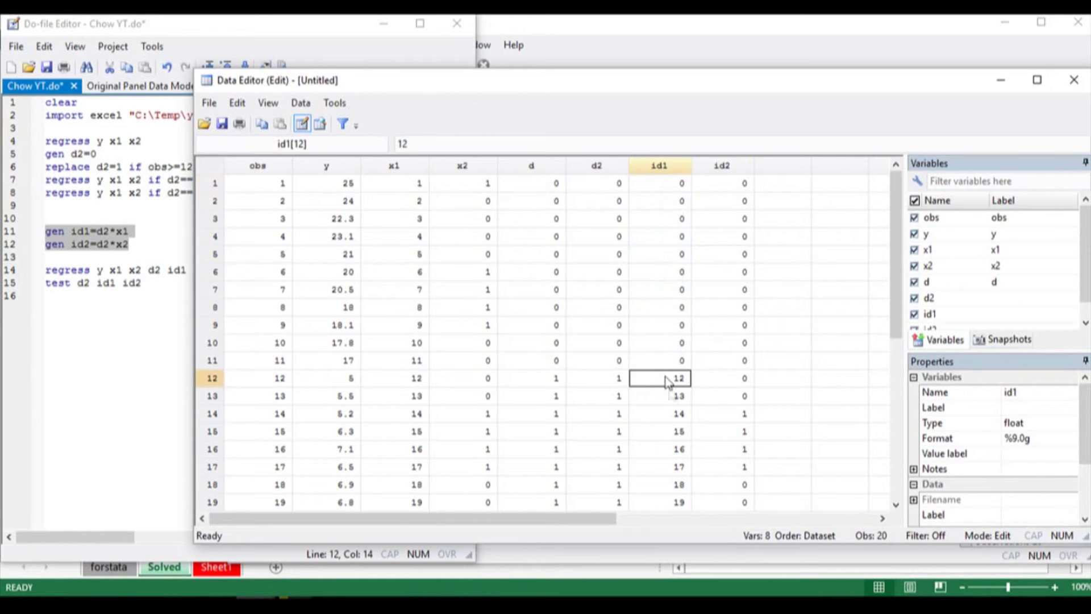
click(605, 381)
click(425, 380)
click(420, 398)
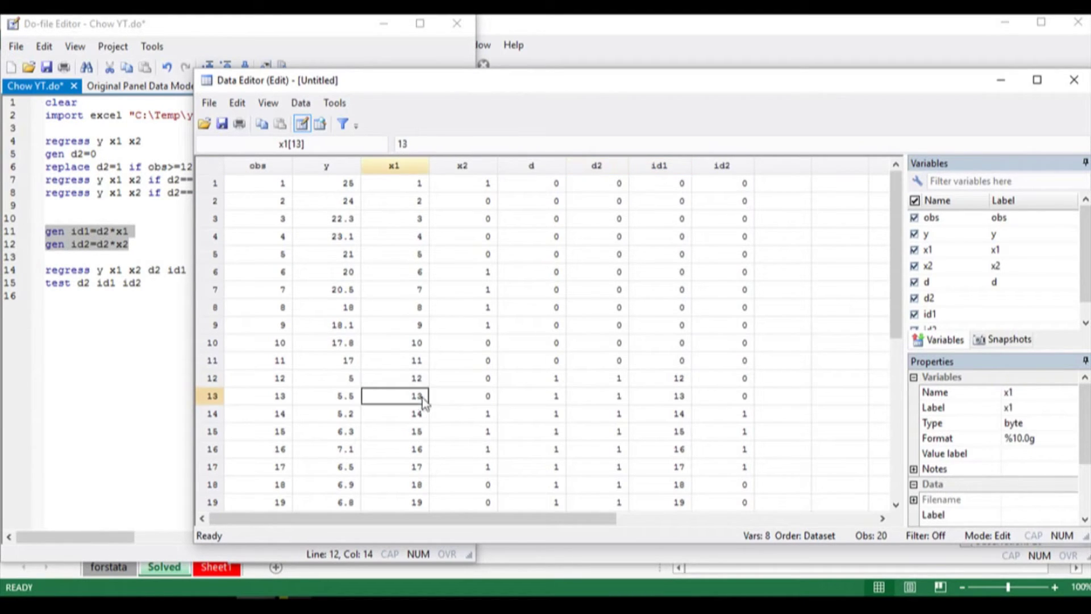
click(604, 396)
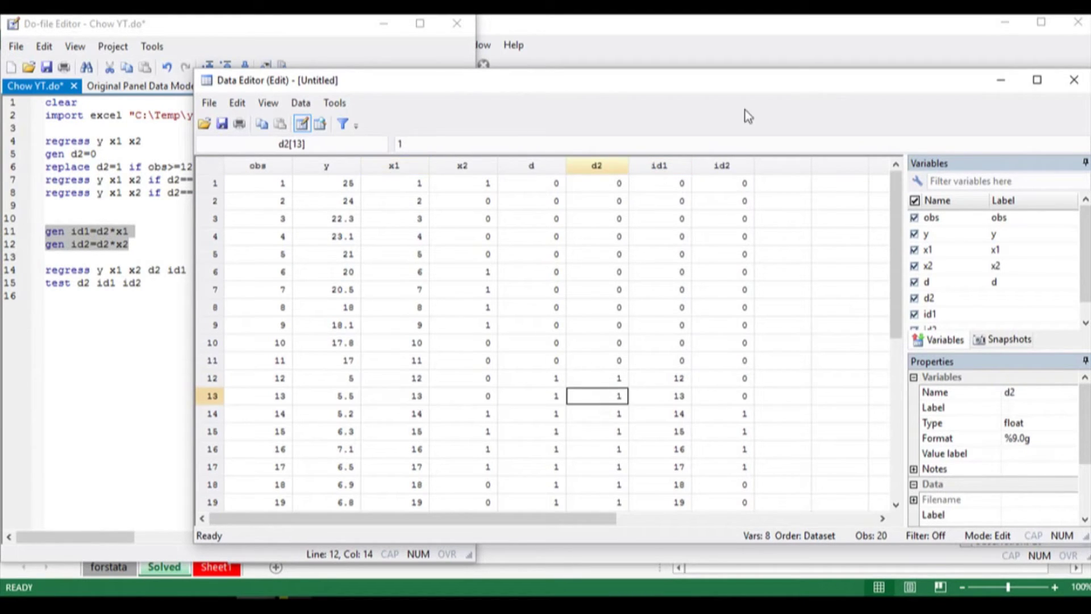
click(1074, 80)
drag(232, 269, 40, 257)
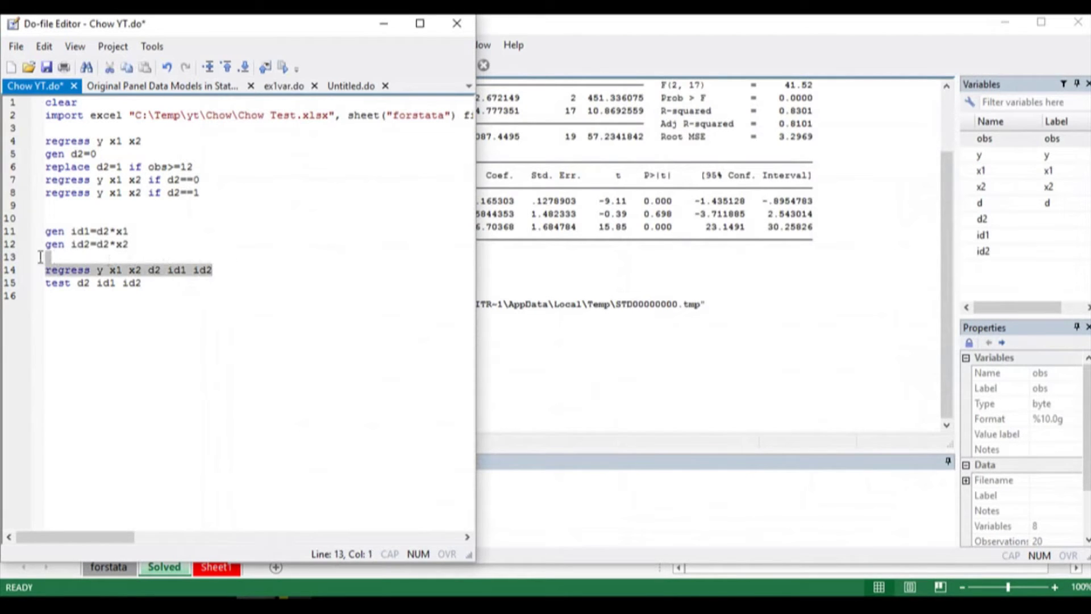
Step: Run 'regress y x1 x2 d2 id1 id2' and highlight residual SS 4.96637661 and 184.777351
click(282, 67)
drag(576, 214, 578, 225)
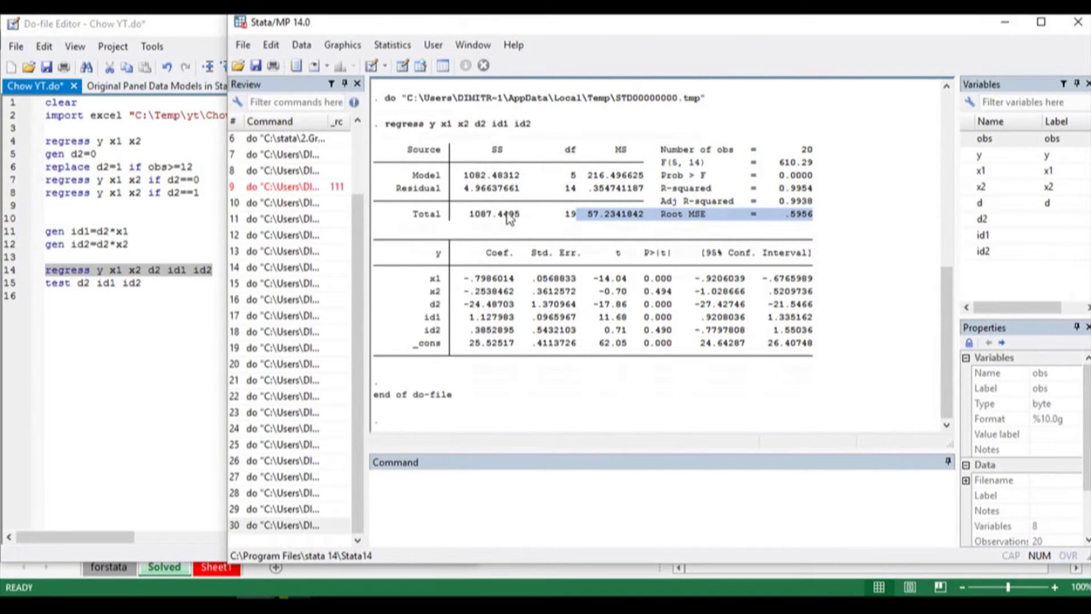
scroll(510, 220, up, 1)
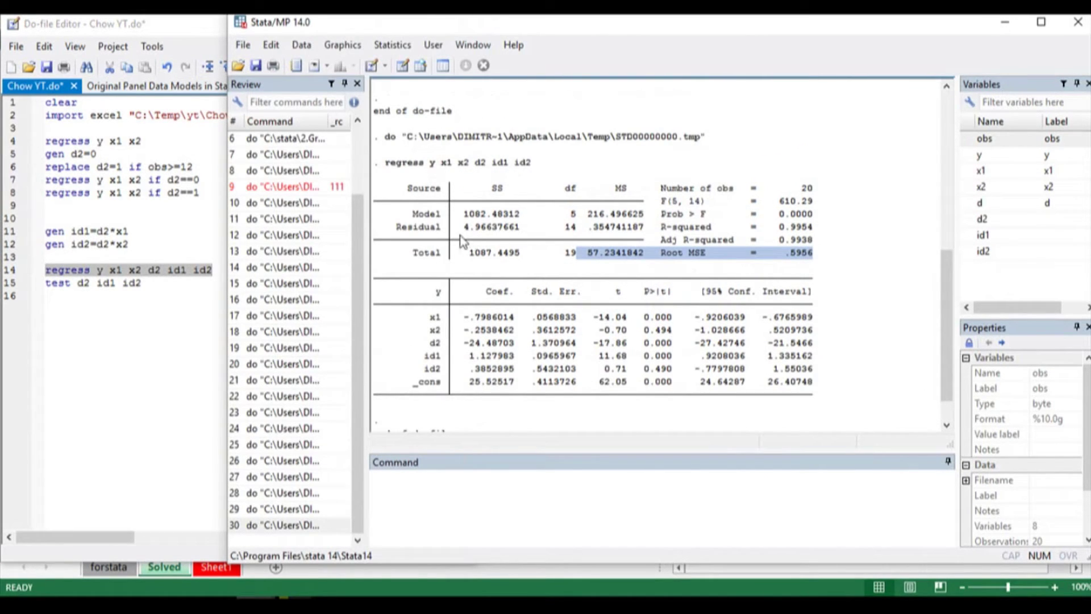
drag(461, 227, 521, 232)
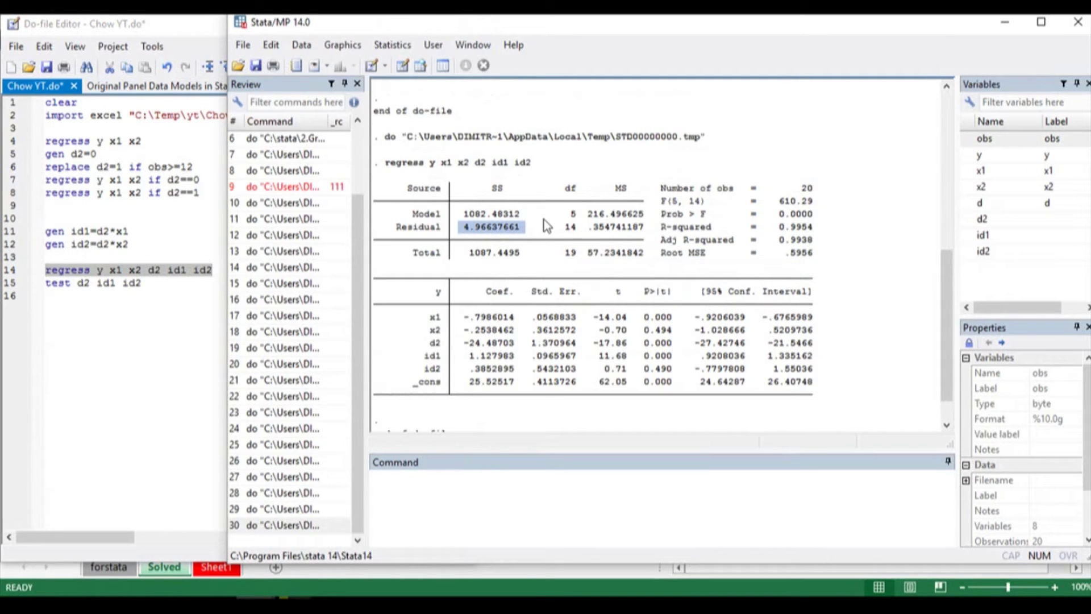
scroll(544, 219, up, 7)
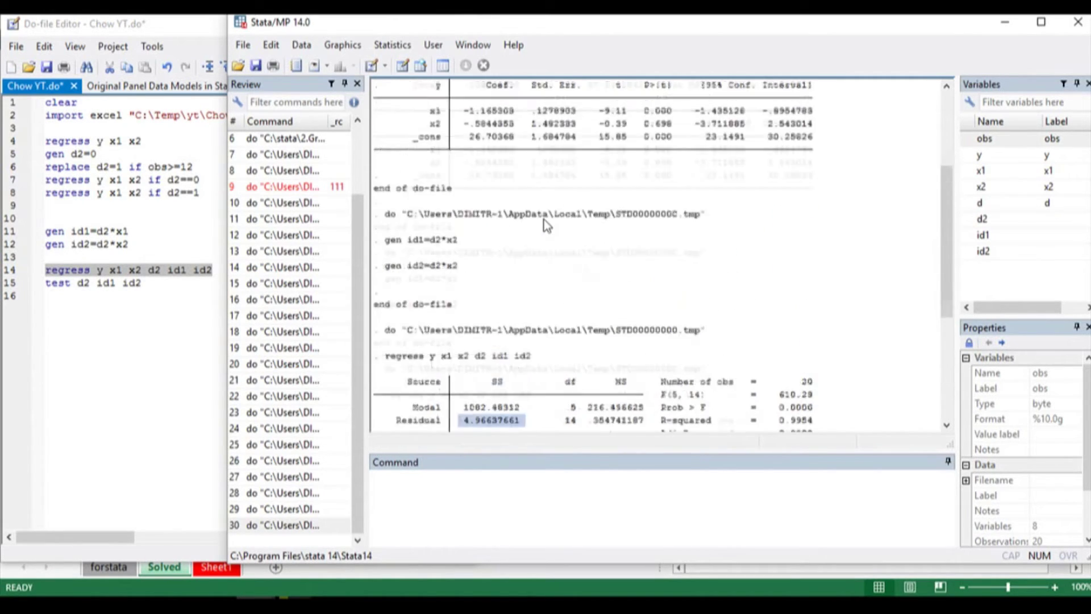
scroll(543, 223, up, 2)
drag(463, 181, 528, 182)
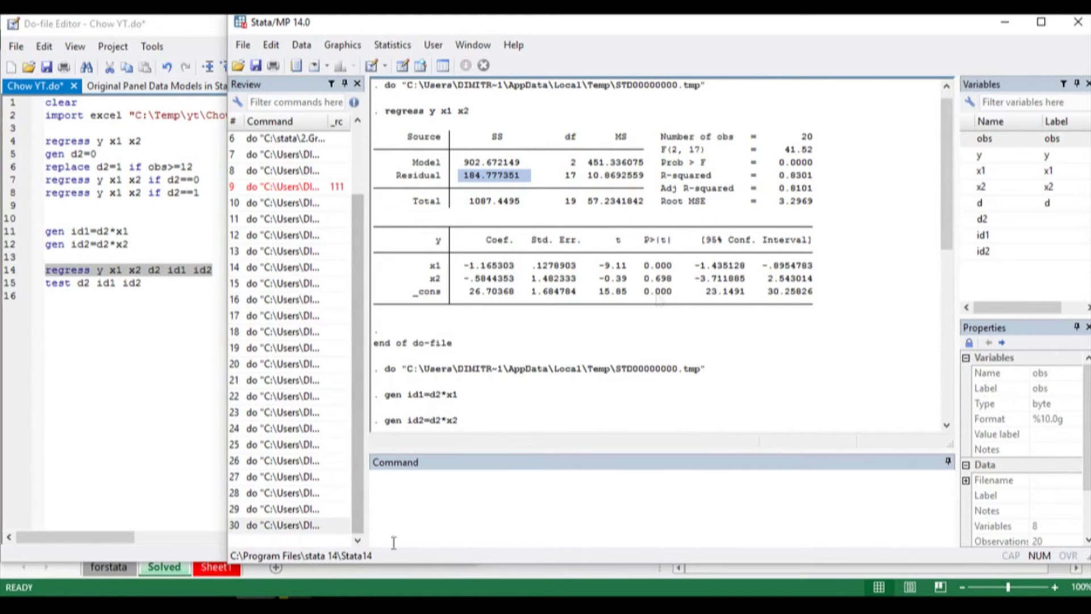
Step: Back in Excel, circle the residual SS values in the unrestricted and restricted output tables
click(1004, 24)
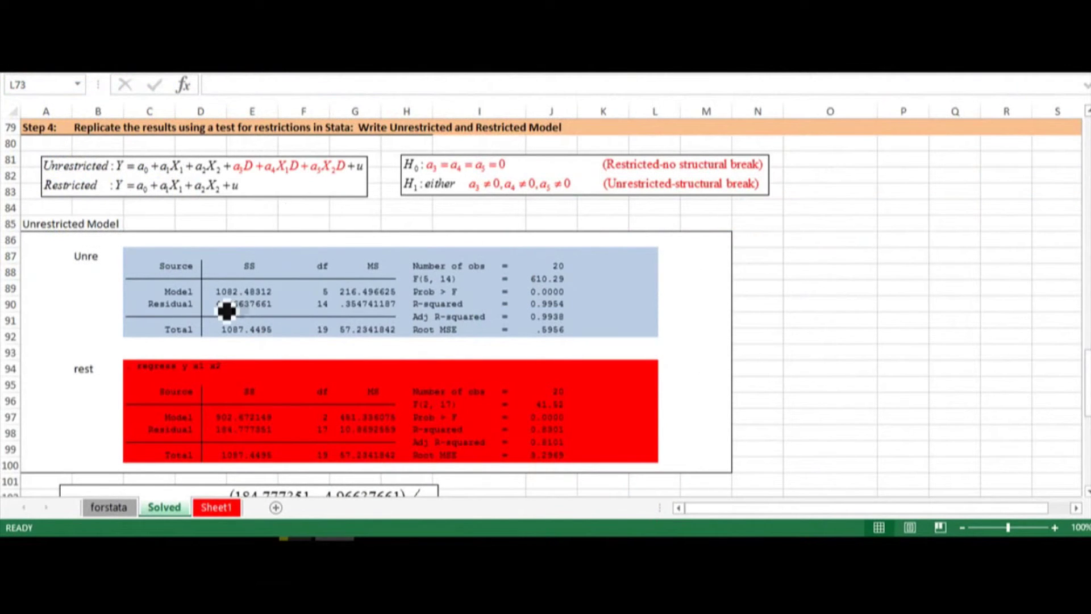
mouse_move(236, 300)
mouse_down()
mouse_move(220, 324)
mouse_move(287, 313)
mouse_move(275, 300)
mouse_move(229, 316)
mouse_up()
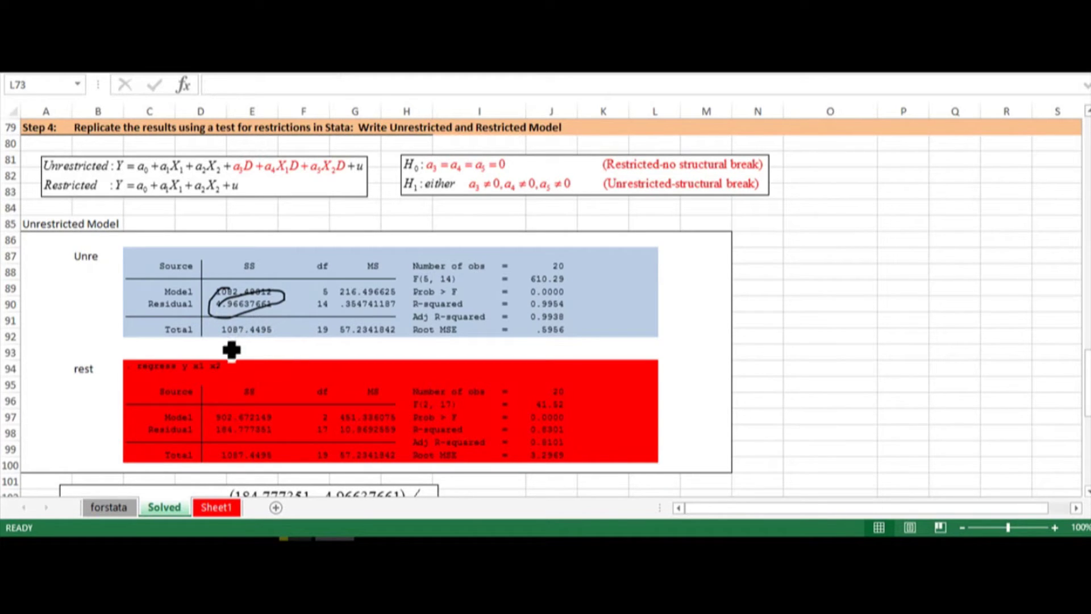
mouse_move(235, 422)
mouse_down()
mouse_move(224, 419)
mouse_move(263, 443)
mouse_move(273, 431)
mouse_move(237, 418)
mouse_up()
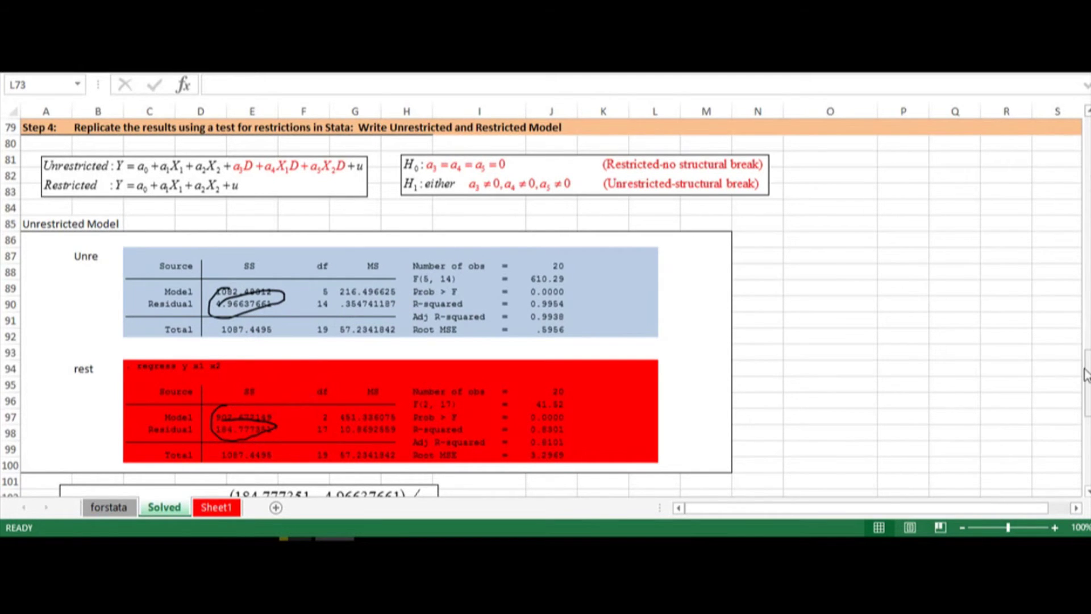
Step: Ink the F formula: underline restricted and unrestricted RSS, circle q, and mark the 3 and (n−k) terms
mouse_move(1087, 378)
mouse_down()
mouse_move(1087, 411)
mouse_move(1087, 394)
mouse_up()
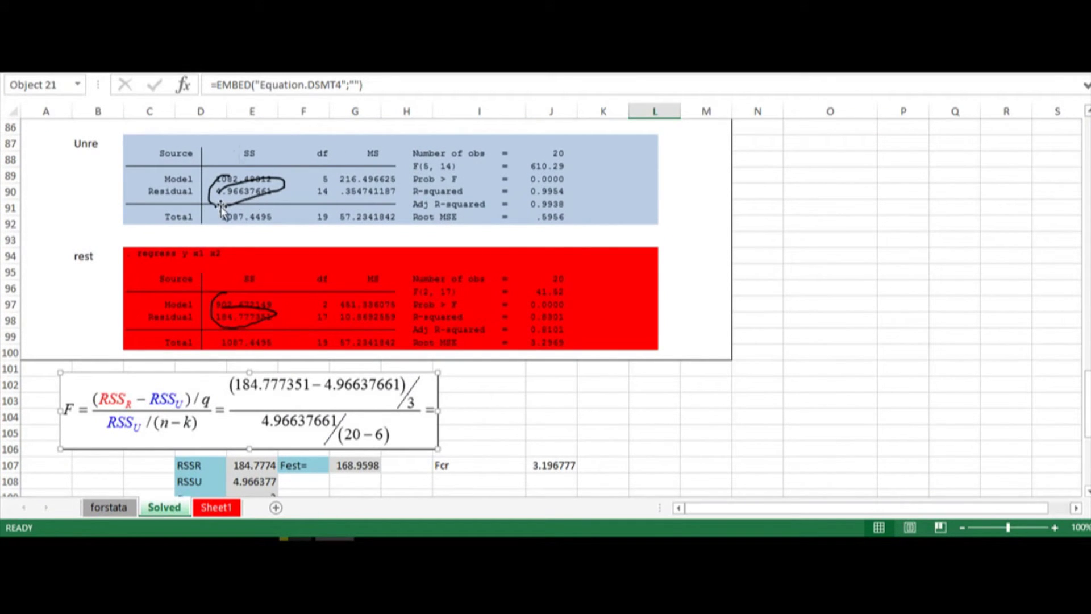
key(Escape)
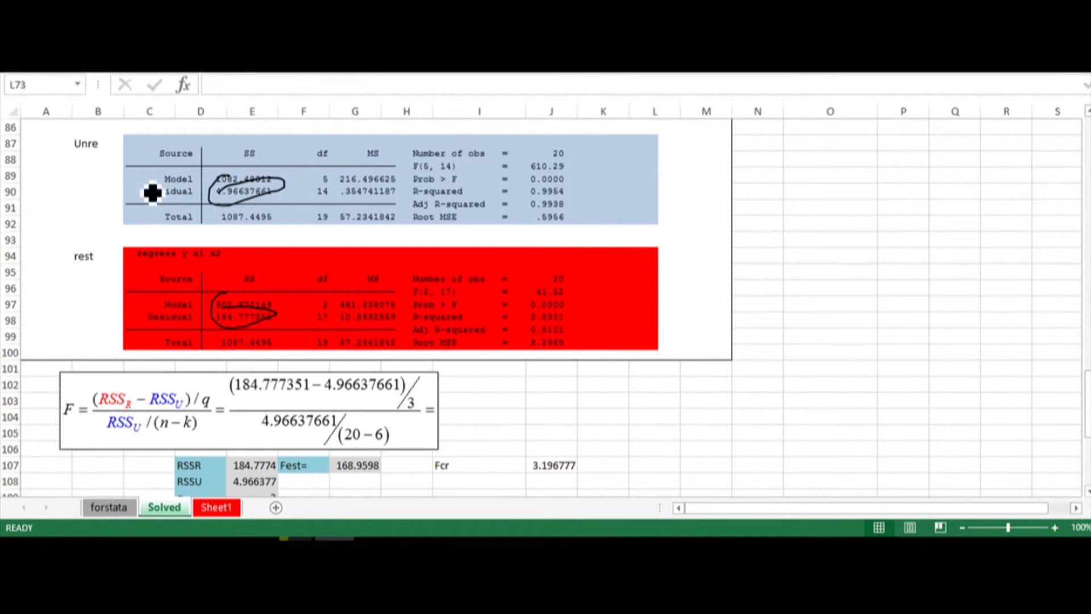
mouse_move(220, 369)
mouse_down()
mouse_move(252, 378)
mouse_move(243, 414)
mouse_move(287, 400)
mouse_up()
drag(215, 323, 201, 335)
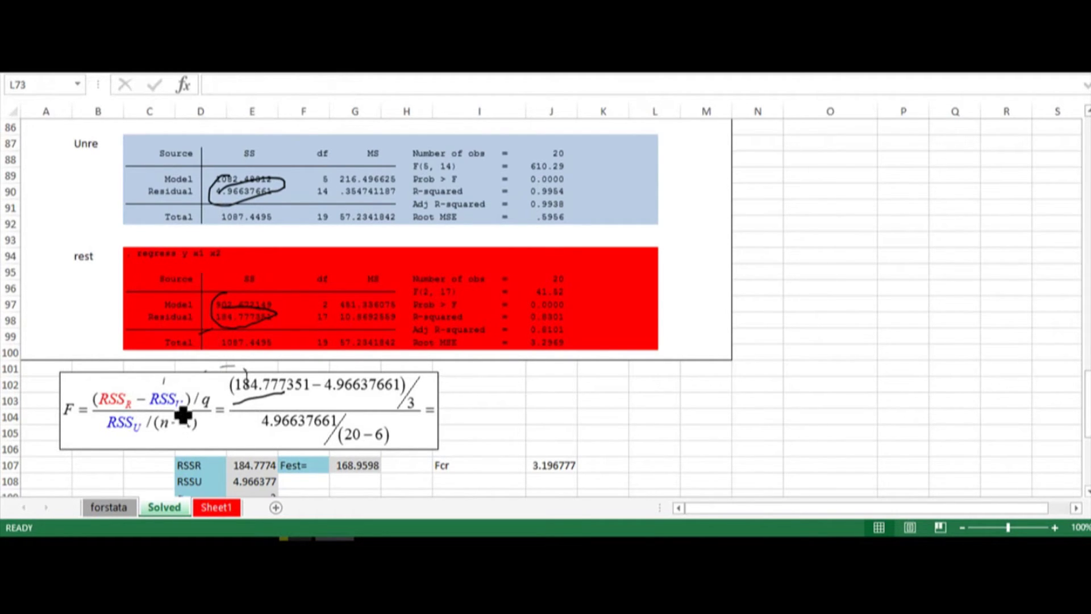
drag(325, 396, 342, 389)
drag(281, 441, 301, 430)
drag(216, 392, 204, 393)
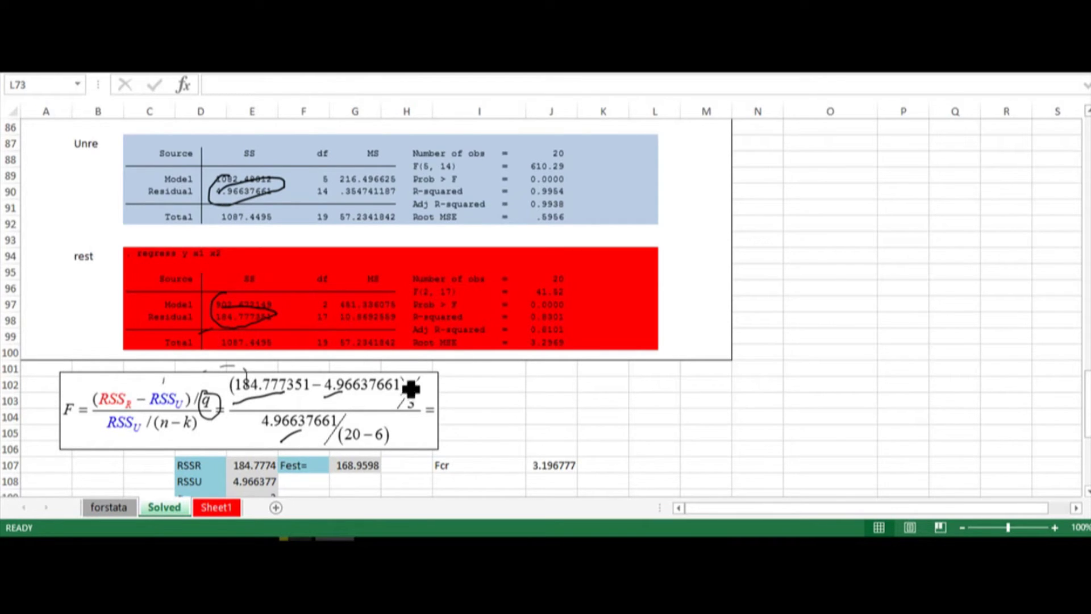
drag(432, 379, 422, 409)
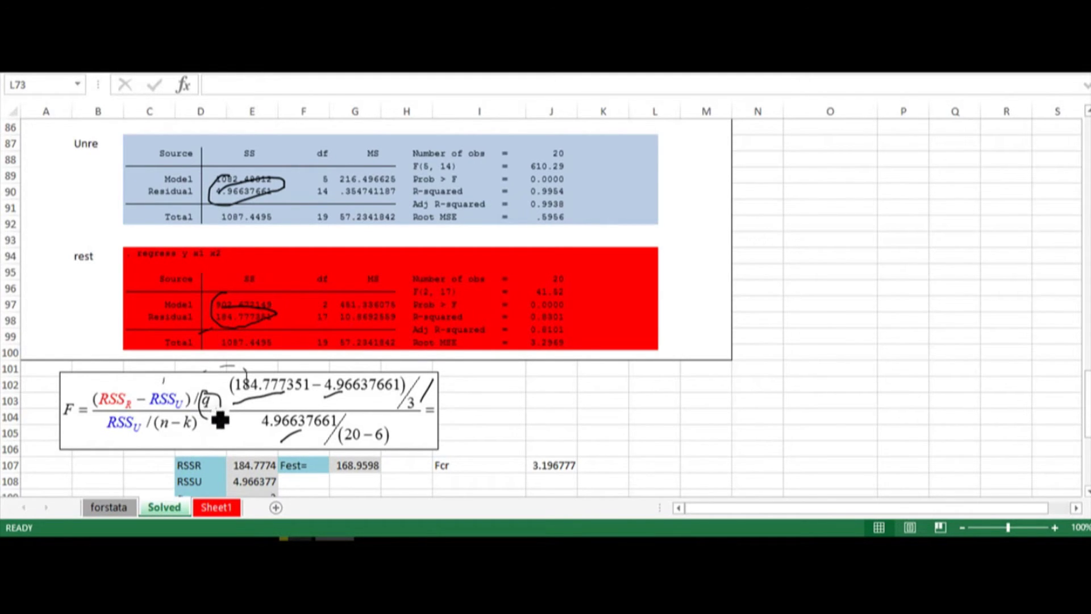
drag(195, 429, 184, 433)
drag(1086, 397, 1087, 377)
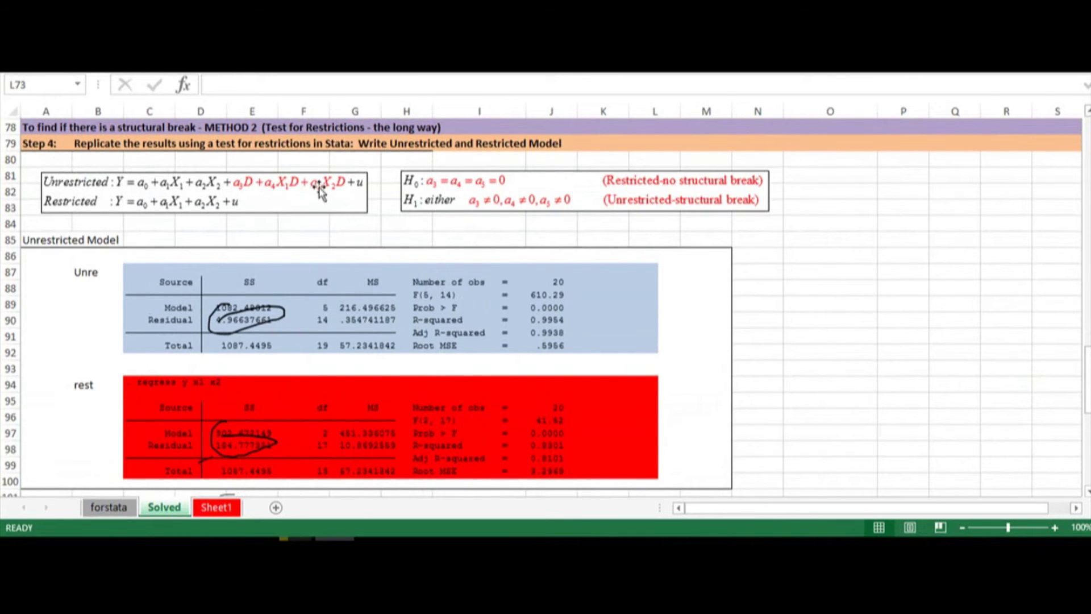
drag(1087, 376, 1085, 395)
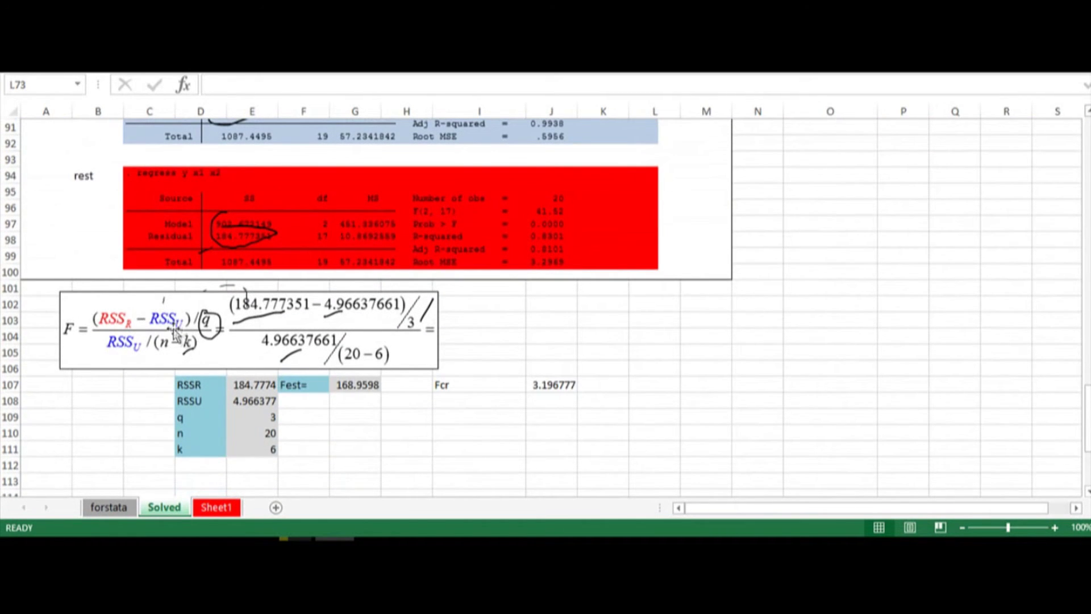
click(341, 398)
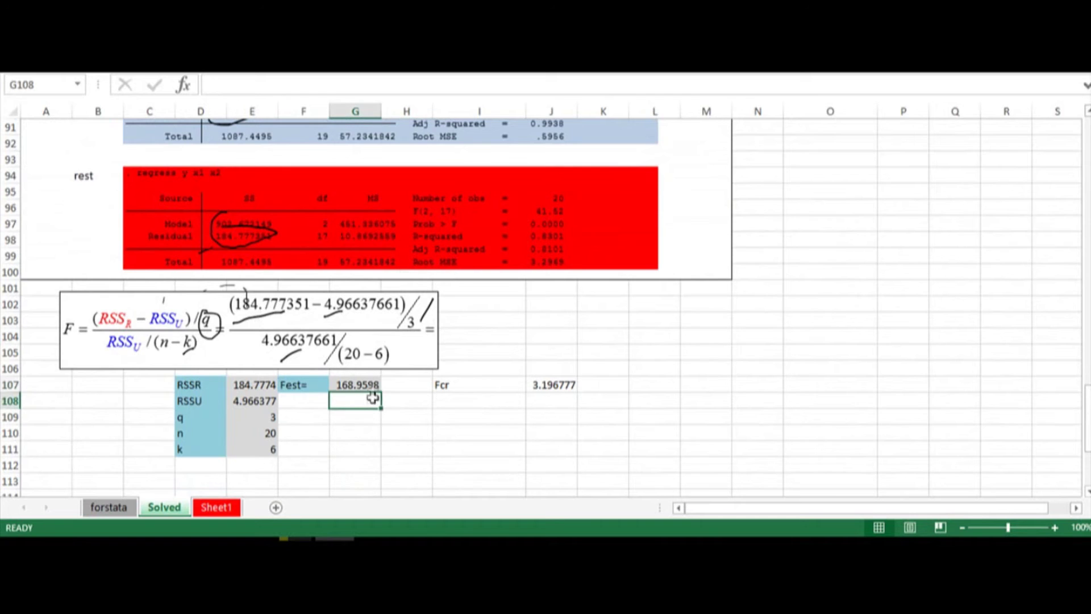
drag(372, 398, 366, 385)
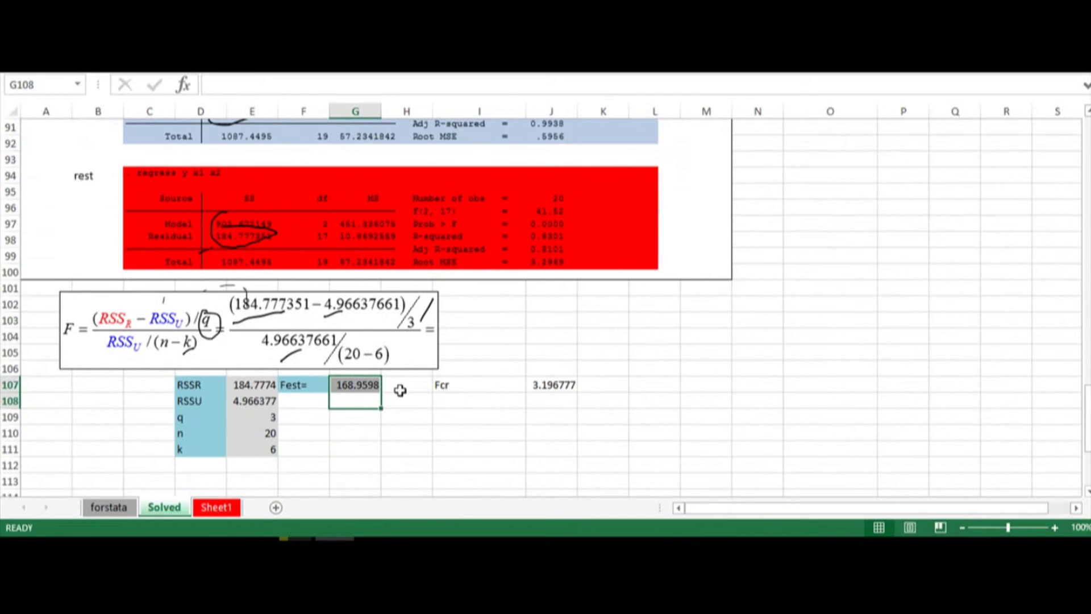
click(373, 386)
click(546, 386)
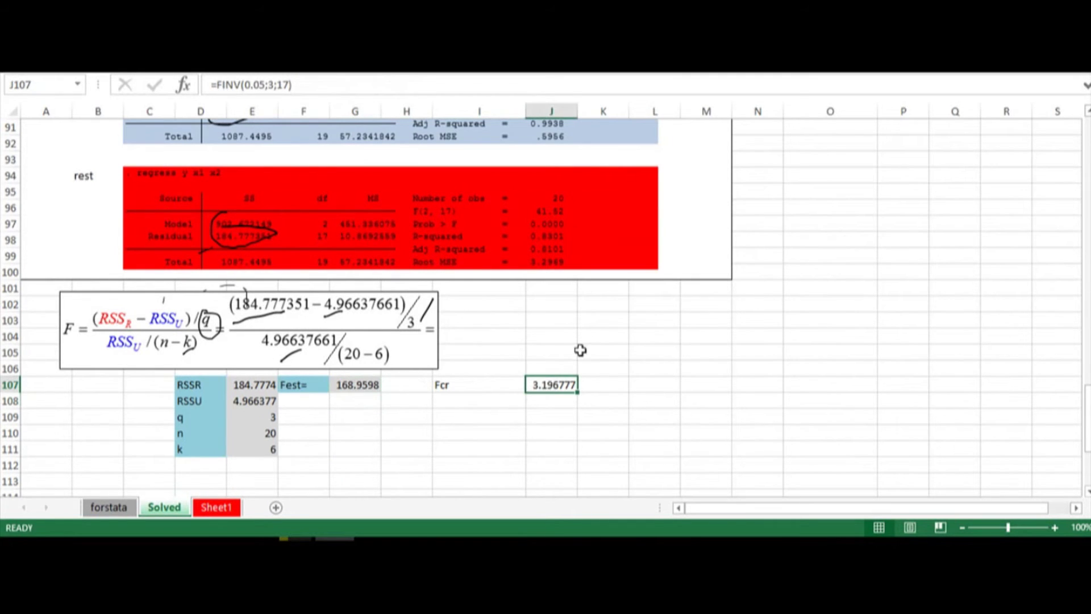
Step: Change J107 to =FINV(0.05;3;14) so the critical F becomes 3.343889
click(287, 85)
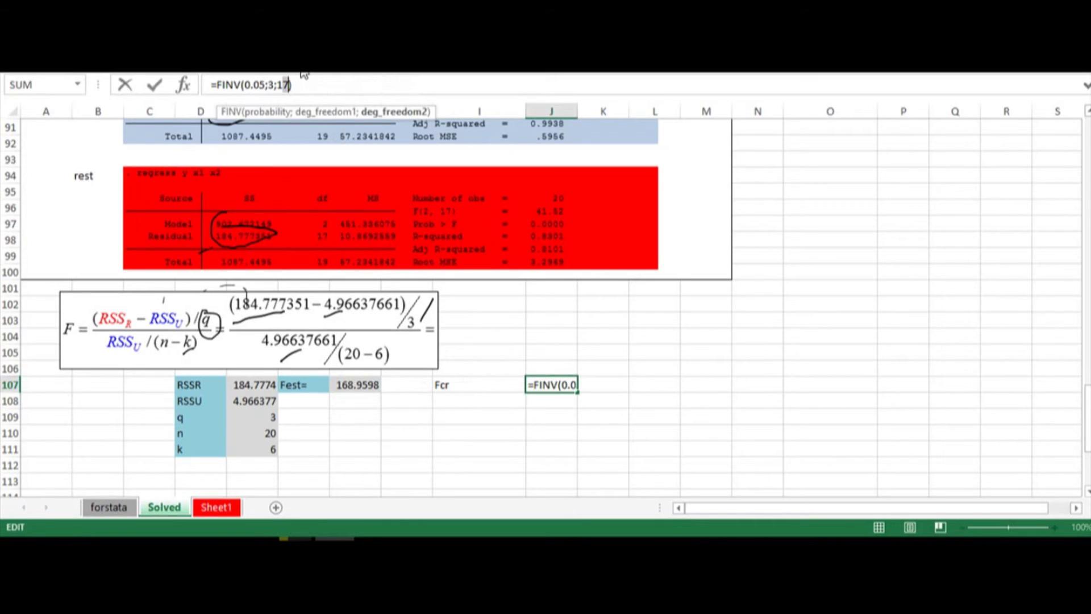
text(4)
key(Return)
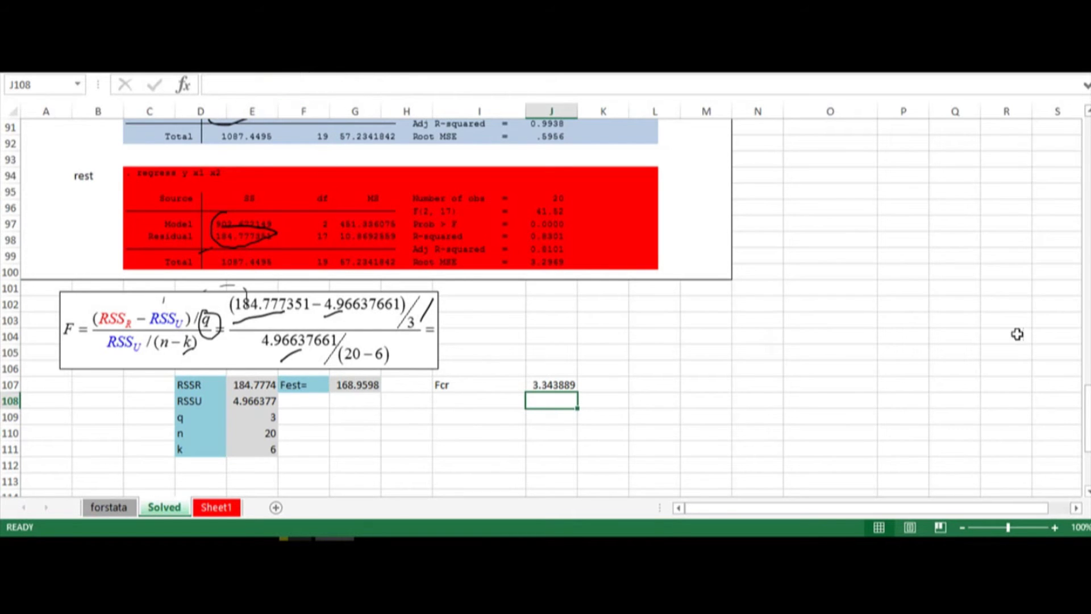
drag(1087, 412, 1087, 361)
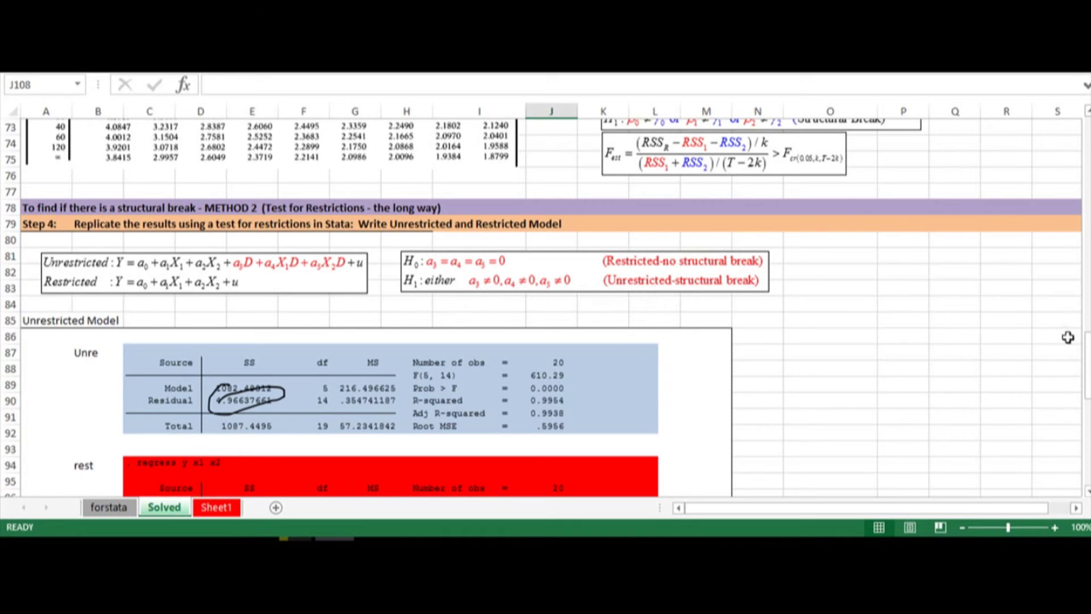
Step: Scroll down to Step 5 and bring Stata's Chow YT.do editor in front of Excel
drag(1088, 354, 1088, 360)
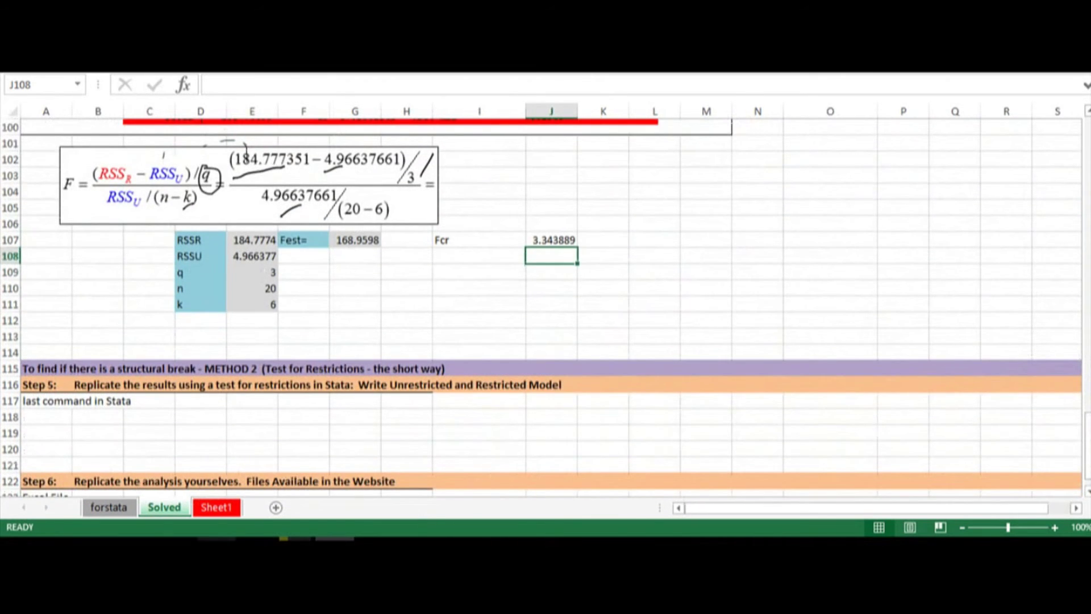
click(254, 545)
click(318, 466)
mouse_move(255, 539)
click(244, 472)
Step: Execute 'test d2 id1 id2' in Stata, yielding F(3, 14) = 168.96 with Prob > F = 0.0000
click(164, 307)
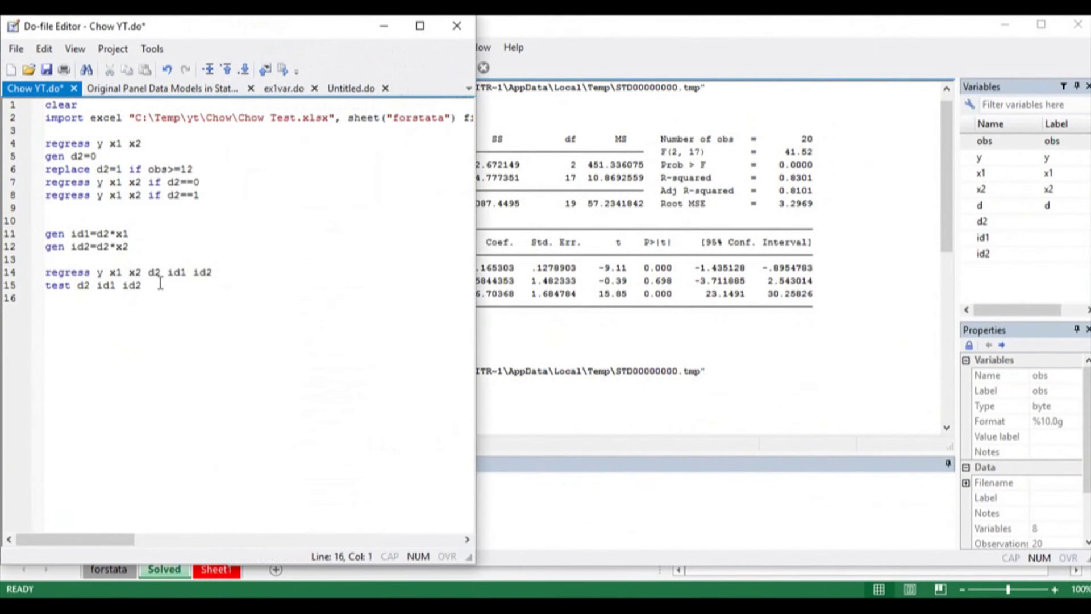
drag(239, 274, 27, 279)
drag(154, 286, 40, 292)
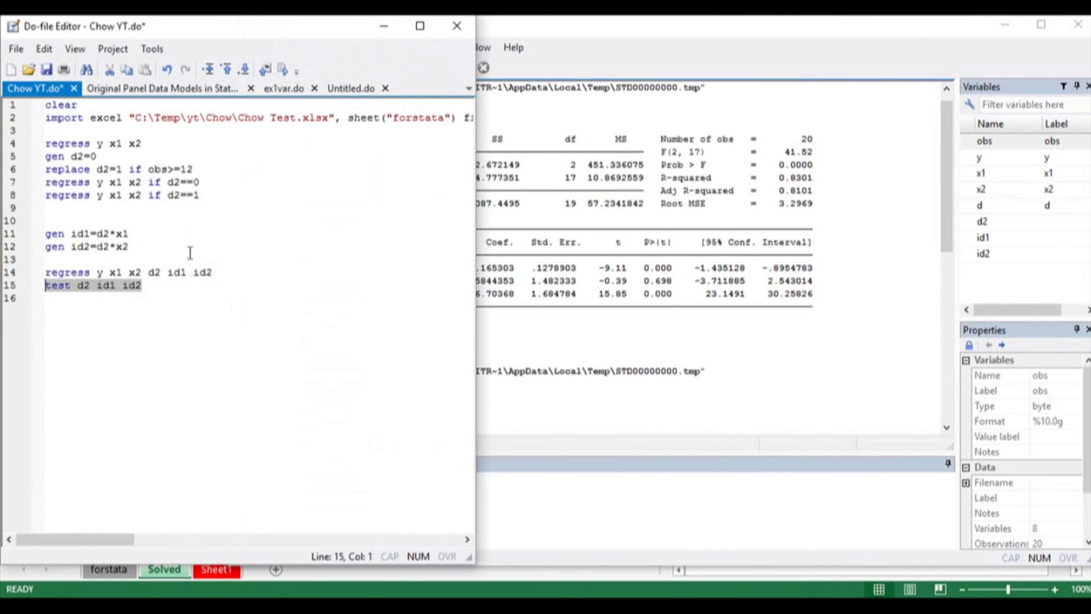
click(282, 70)
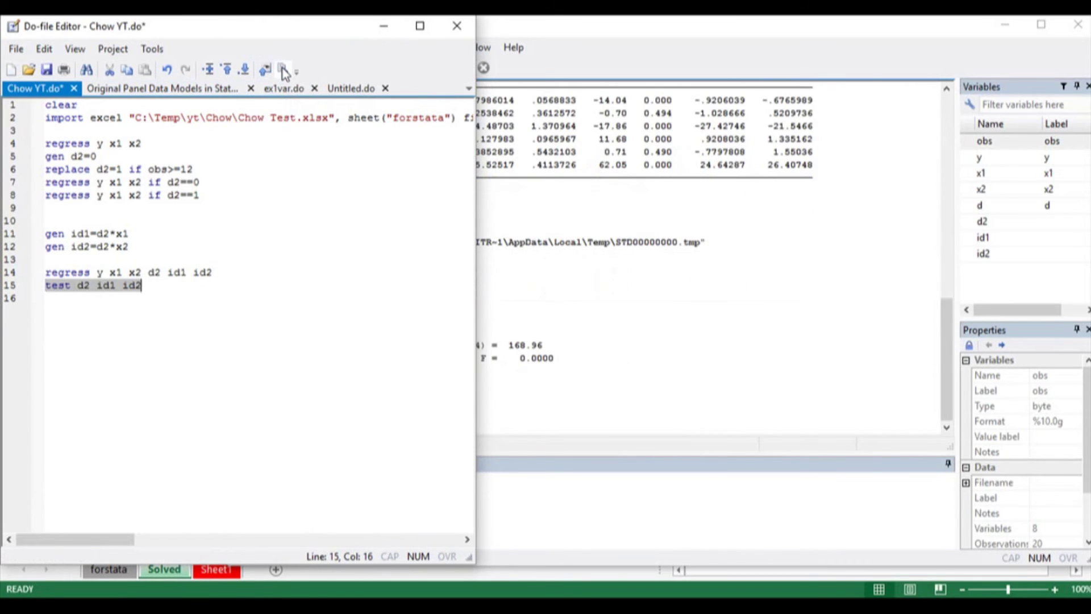
click(548, 325)
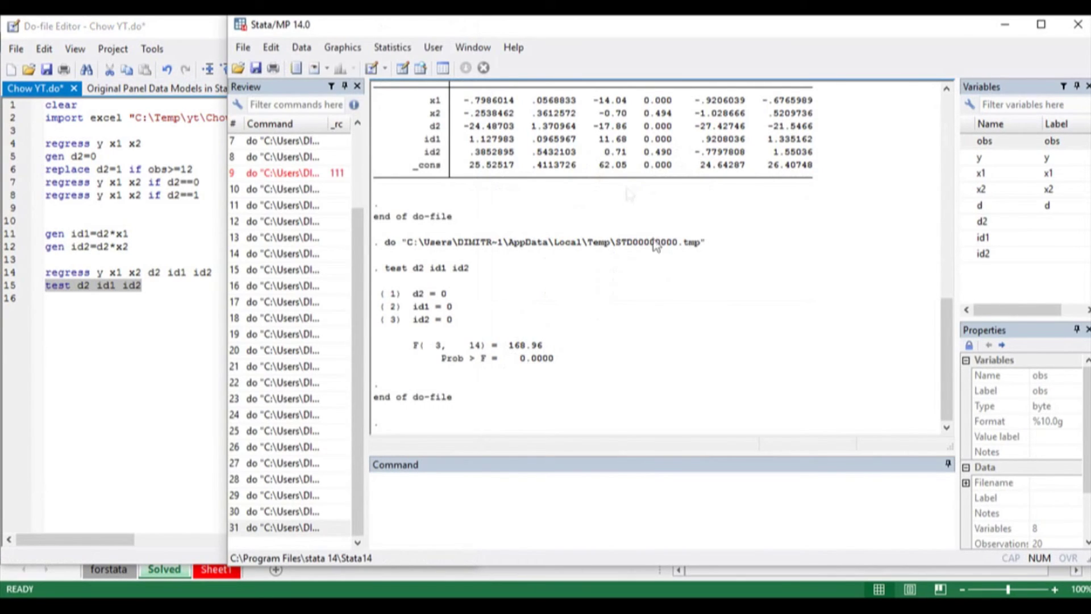
scroll(658, 300, up, 4)
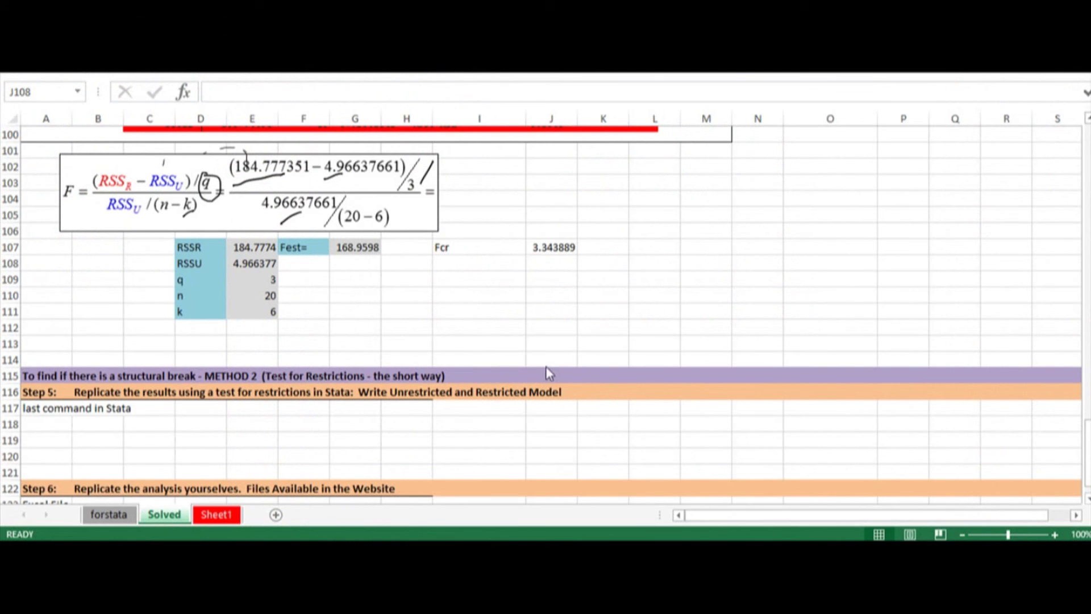
Step: Pass through the forstata sheet to Sheet1 with its 20-observation data and Step 1 hypotheses
mouse_move(1087, 452)
mouse_down()
mouse_move(1087, 206)
mouse_move(1087, 461)
mouse_up()
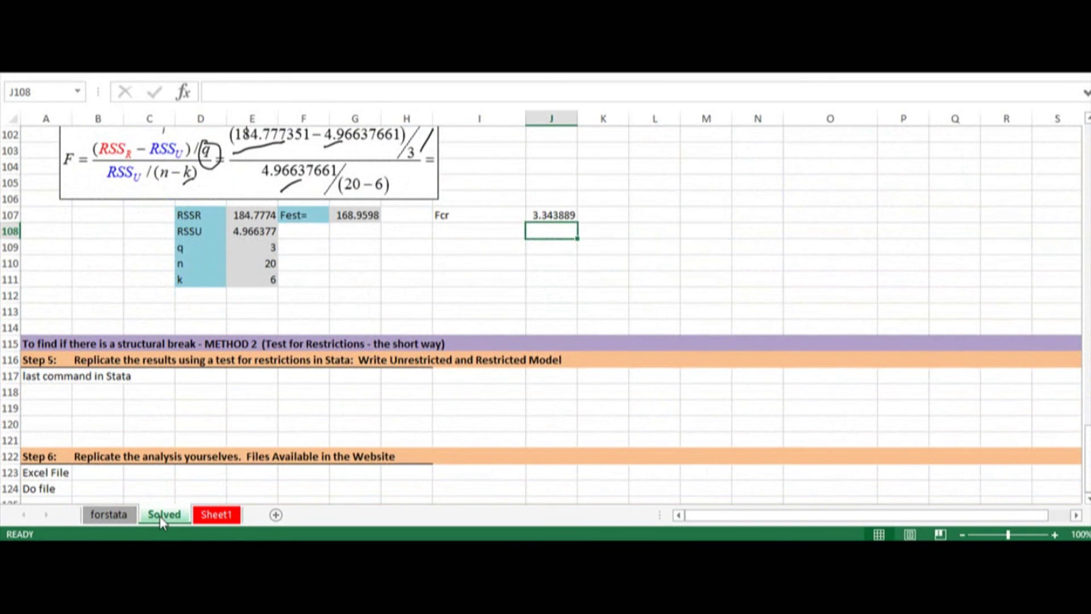
click(108, 517)
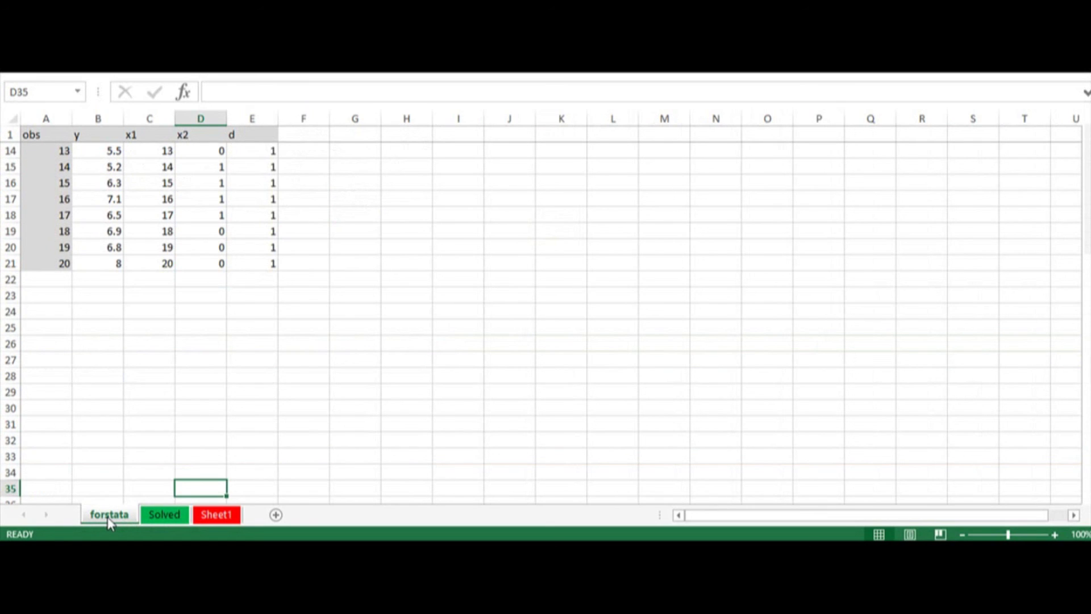
click(207, 516)
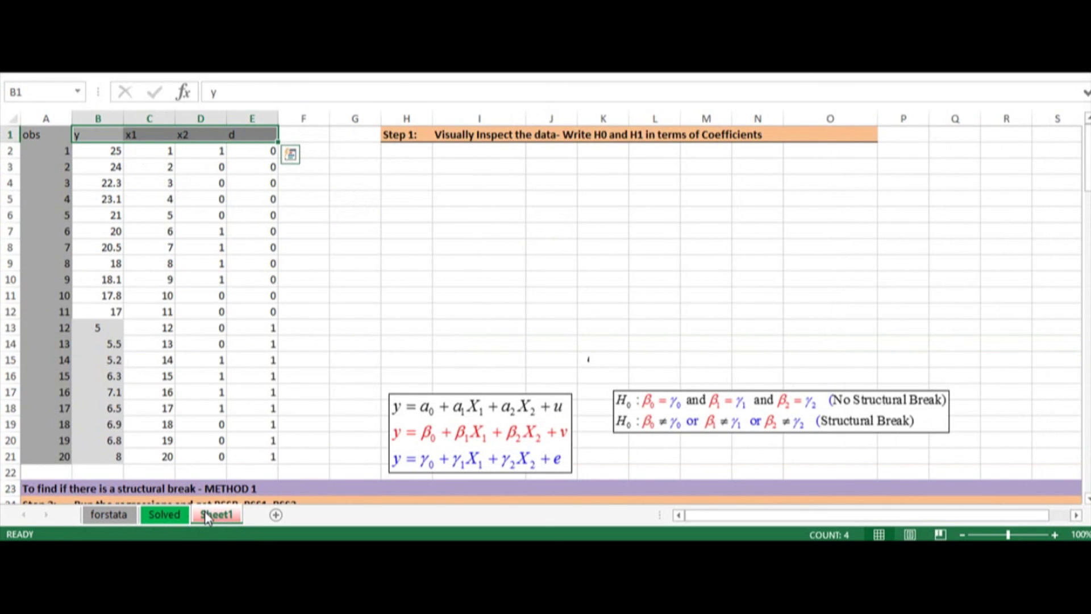